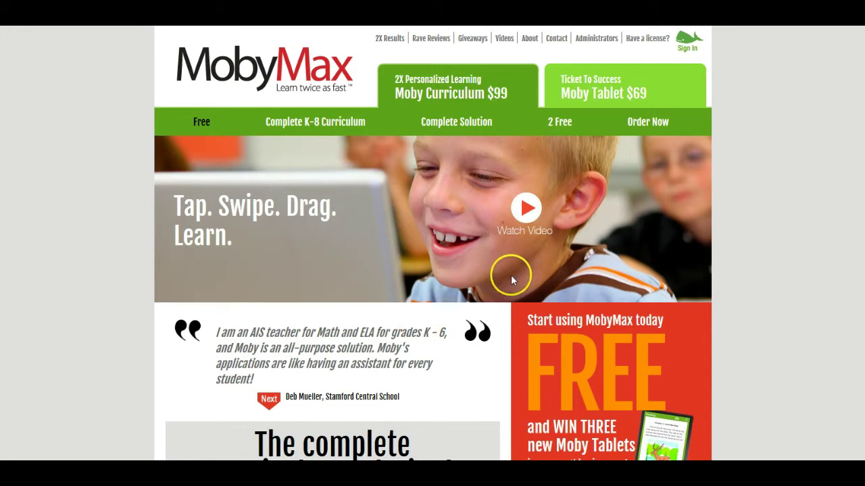
Step: In the school license registration form, look up zip 30814, pick North Harlem Elementary School, then close the form
click(643, 37)
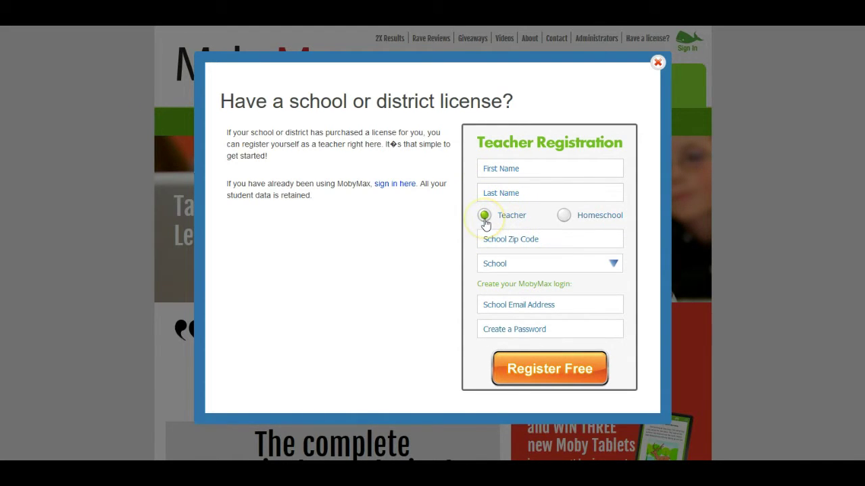
click(520, 240)
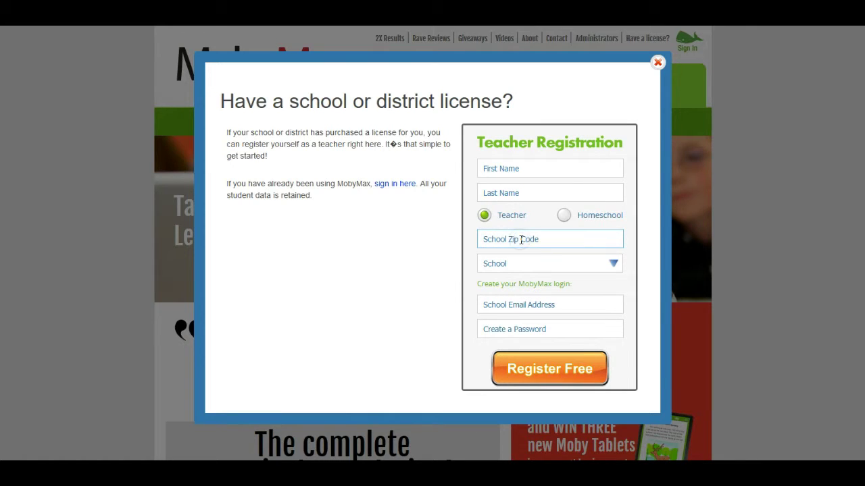
text(30814)
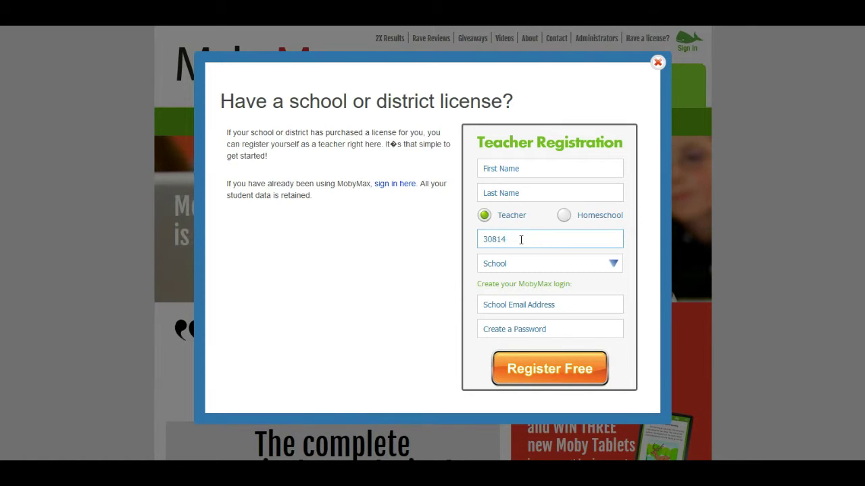
click(536, 263)
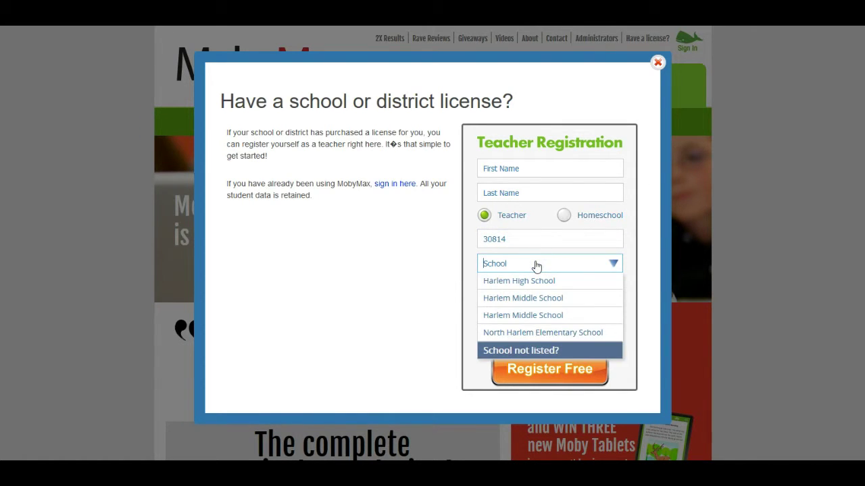
click(531, 332)
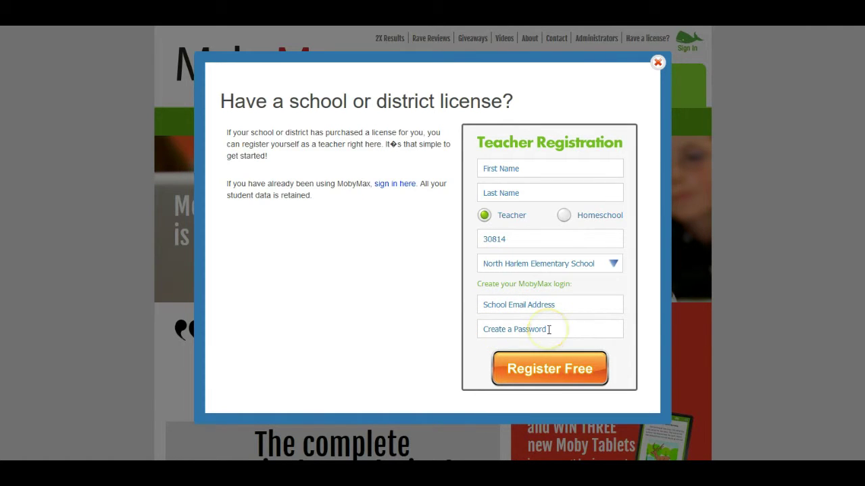
click(657, 65)
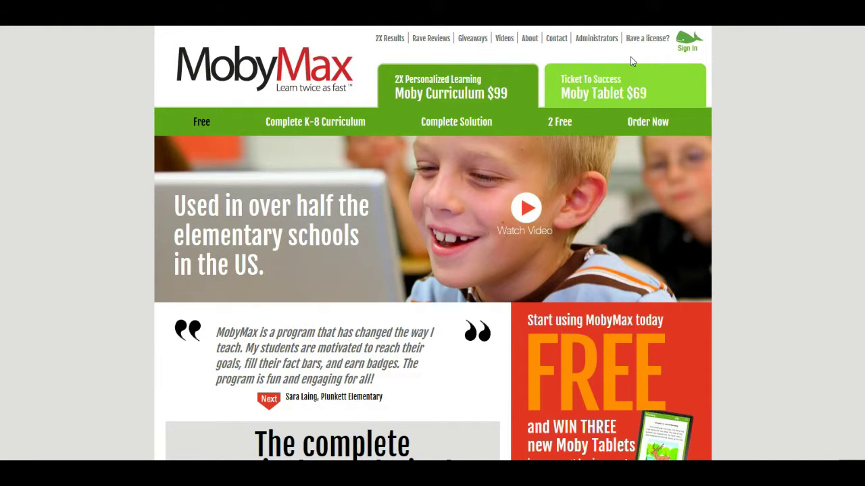
Step: On the teacher sign-in page, fill in the school email from autocomplete and type the account password
click(687, 46)
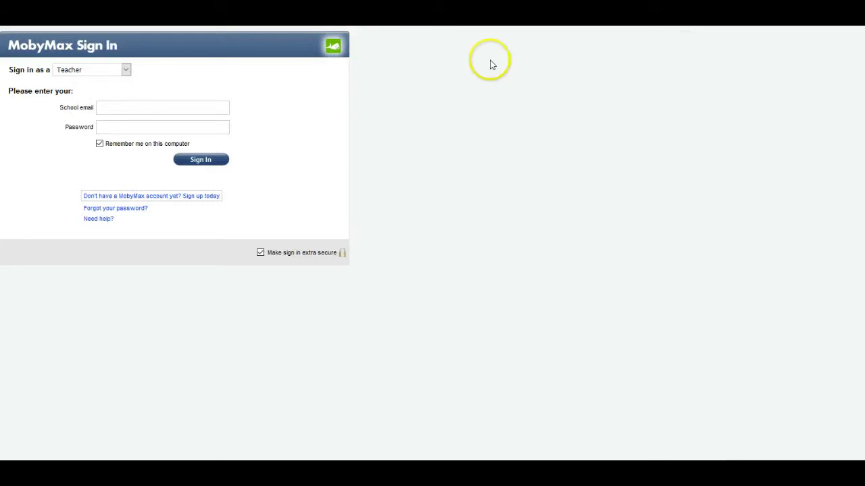
click(134, 106)
text(ging)
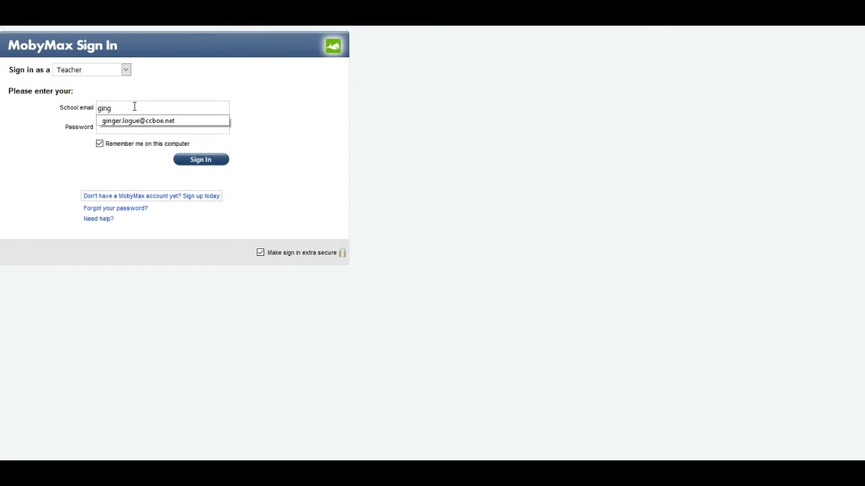
click(128, 122)
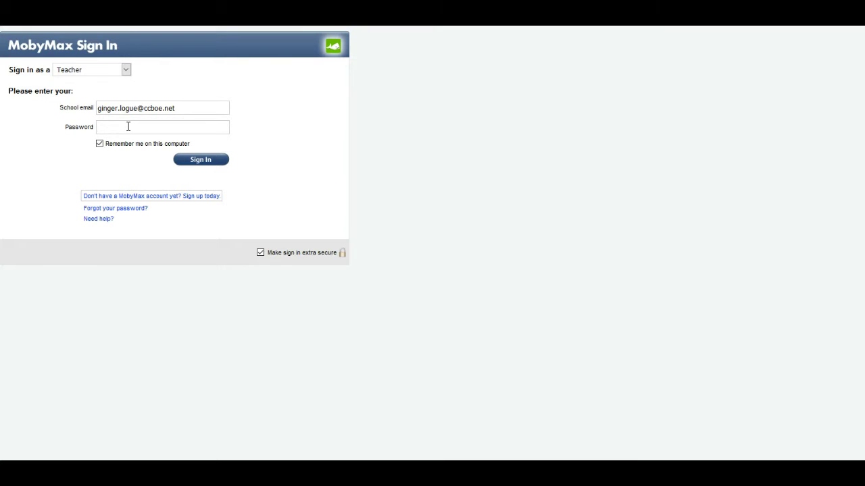
key(Tab)
text(•••••••••)
Step: Sign in to the teacher account and dismiss the Quick Tips popup
click(209, 160)
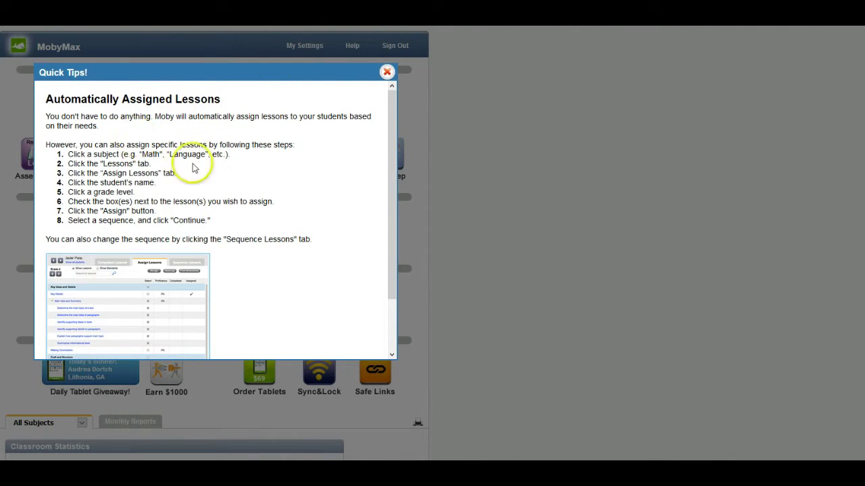
click(388, 73)
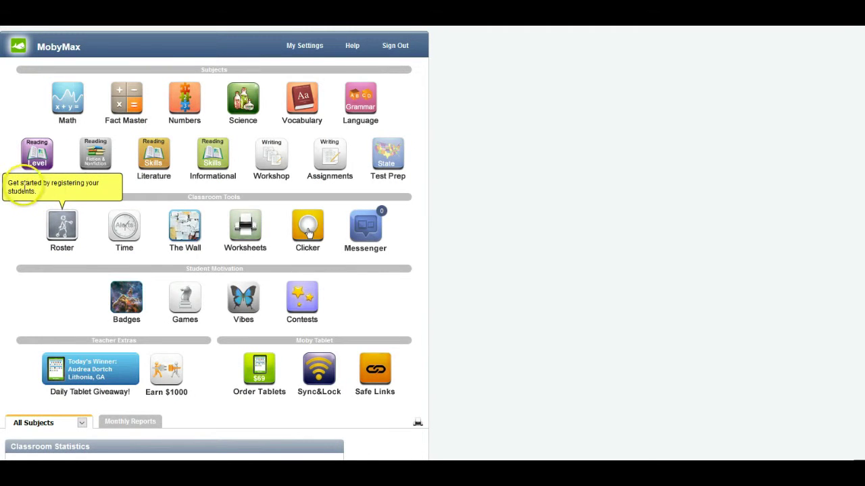
Step: From the Roster, start Bulk Registration with Option 1's auto-created usernames and passwords
click(61, 231)
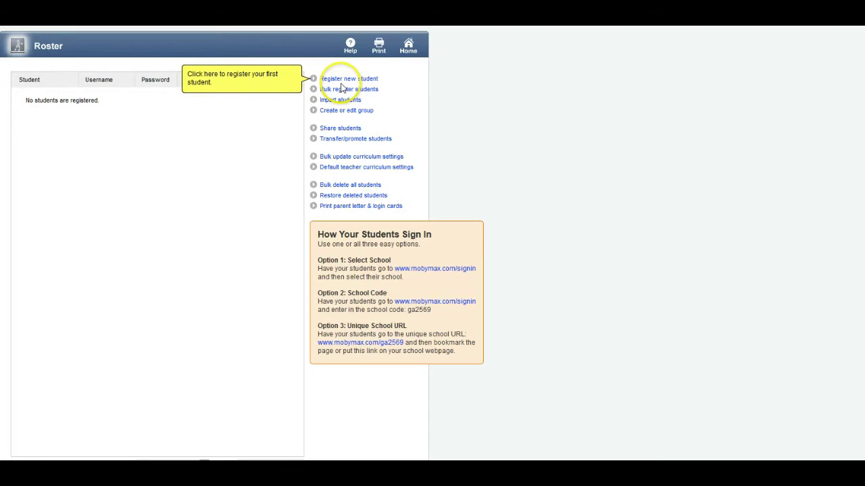
click(345, 90)
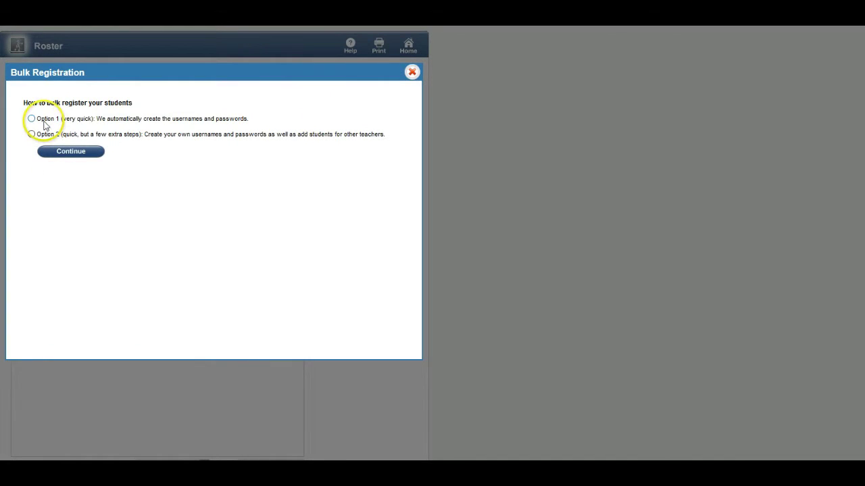
click(48, 122)
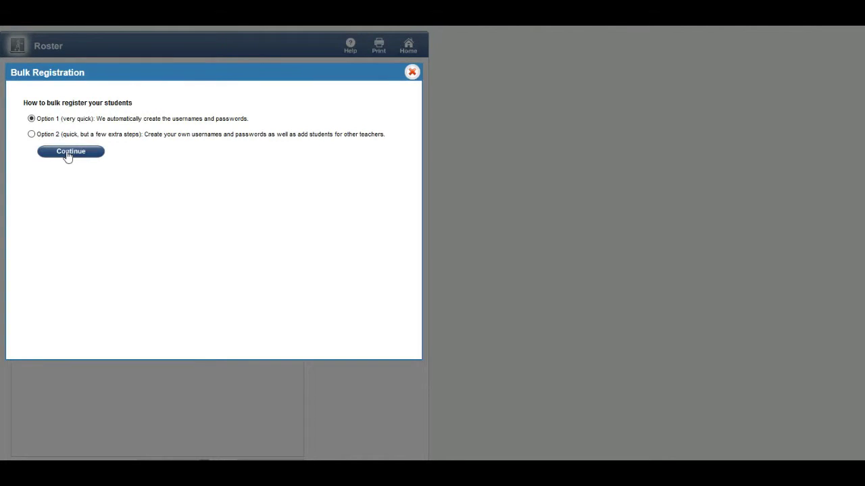
Step: Register one grade 5 student, entering their first name, last name and student ID in row 1
click(68, 154)
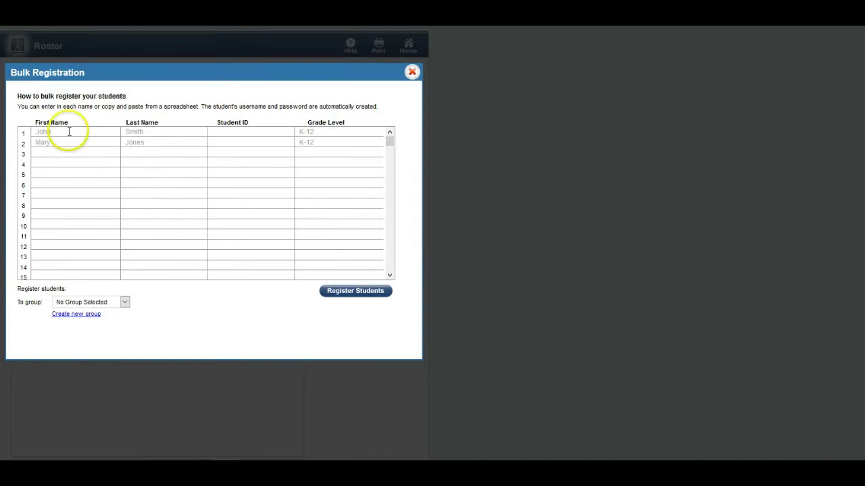
click(68, 132)
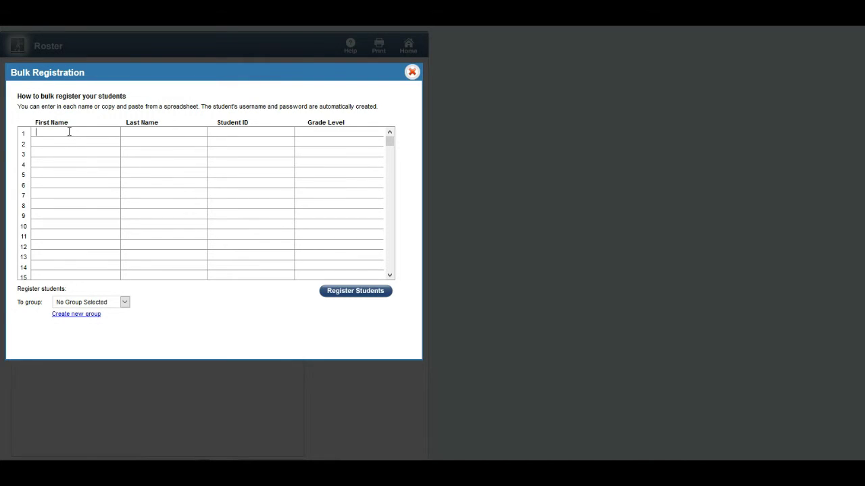
key(Tab)
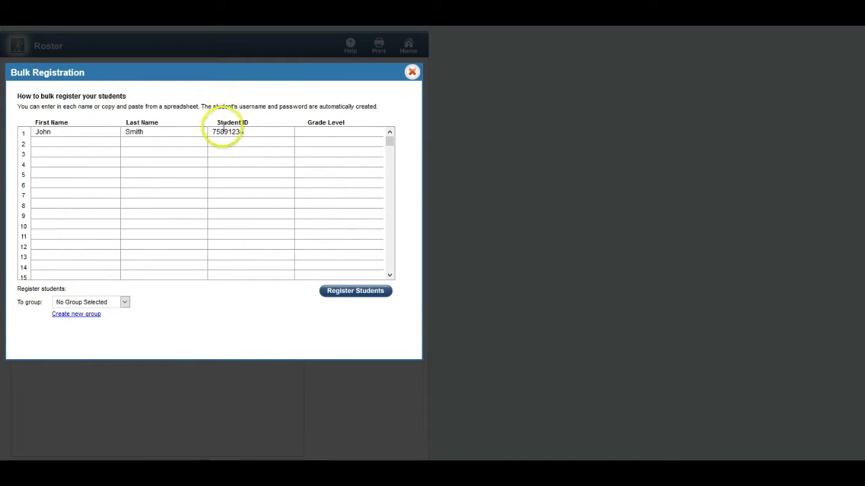
click(312, 133)
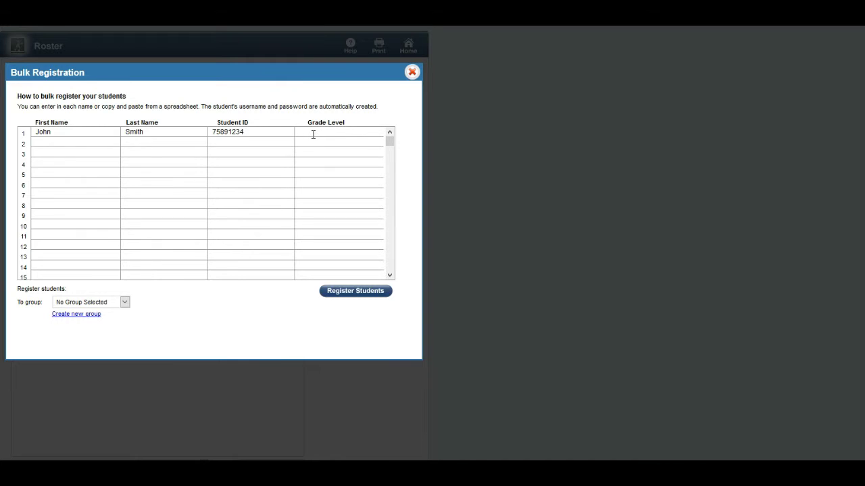
text(5)
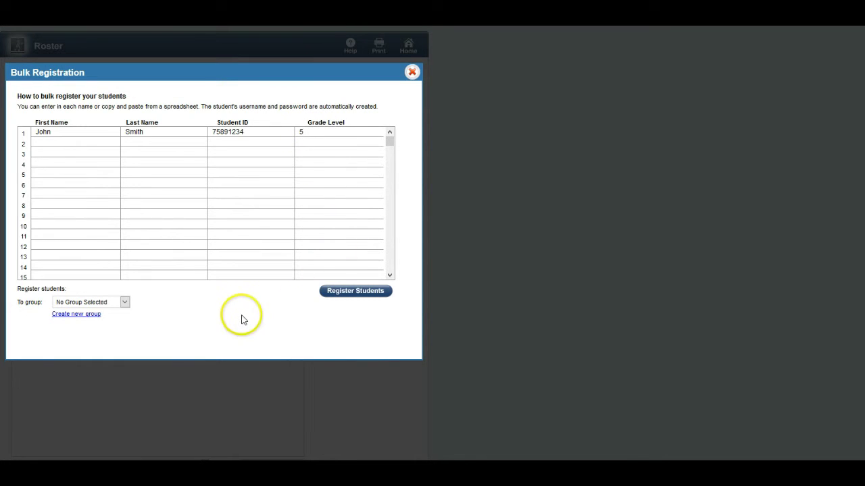
click(355, 296)
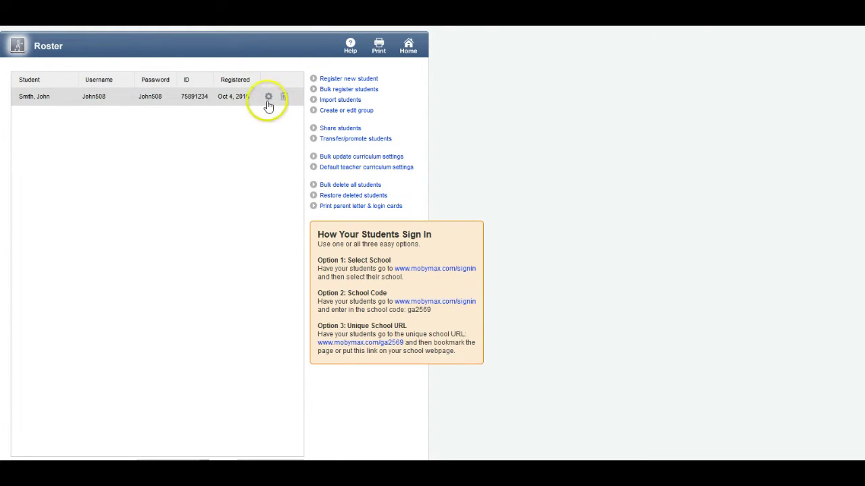
Step: Open the student's profile settings, keep Grade Level 5, and erase the existing password
click(268, 98)
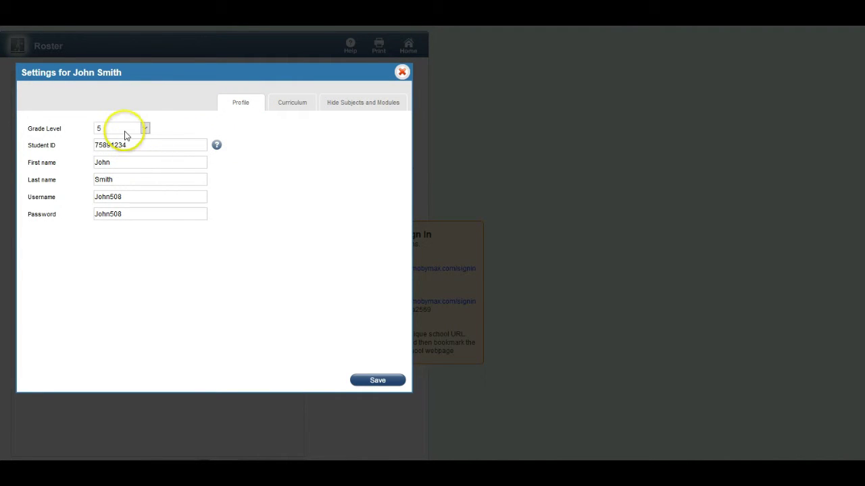
click(144, 128)
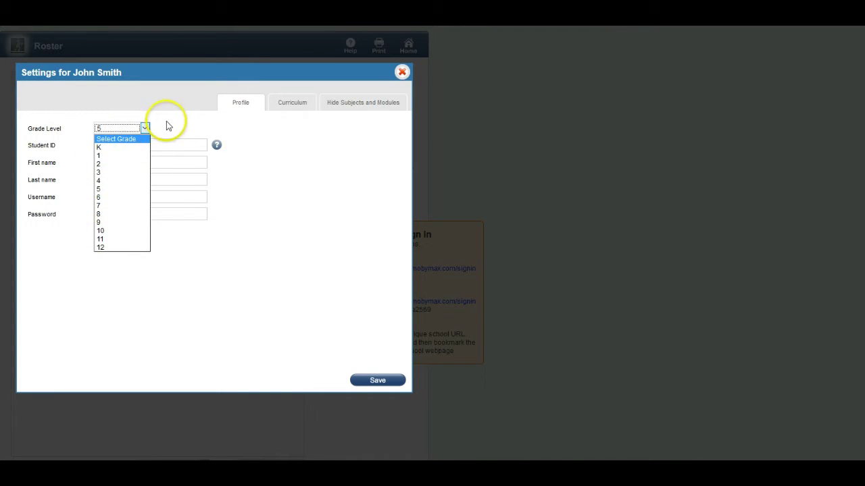
click(166, 122)
click(125, 145)
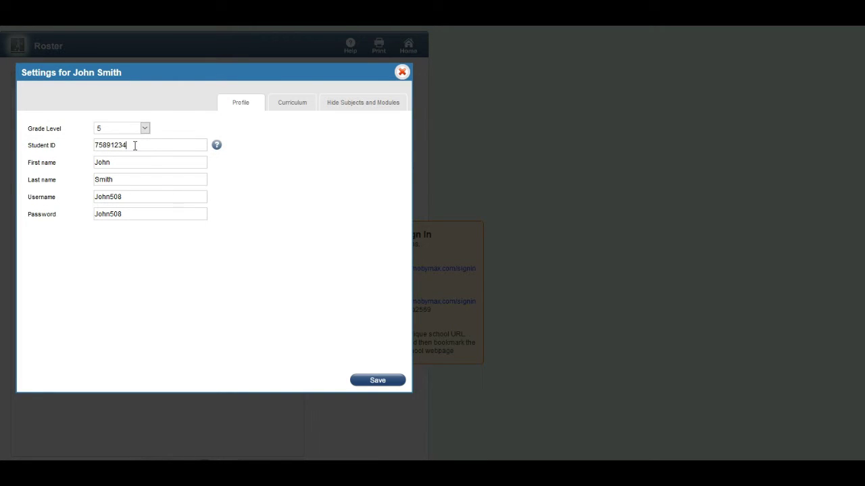
click(126, 198)
click(127, 214)
key(BackSpace)
key(BackSpace)
key(BackSpace)
key(BackSpace)
key(BackSpace)
key(BackSpace)
key(BackSpace)
Step: Enter the student's ID as the new password, save the profile, and close the settings
click(129, 214)
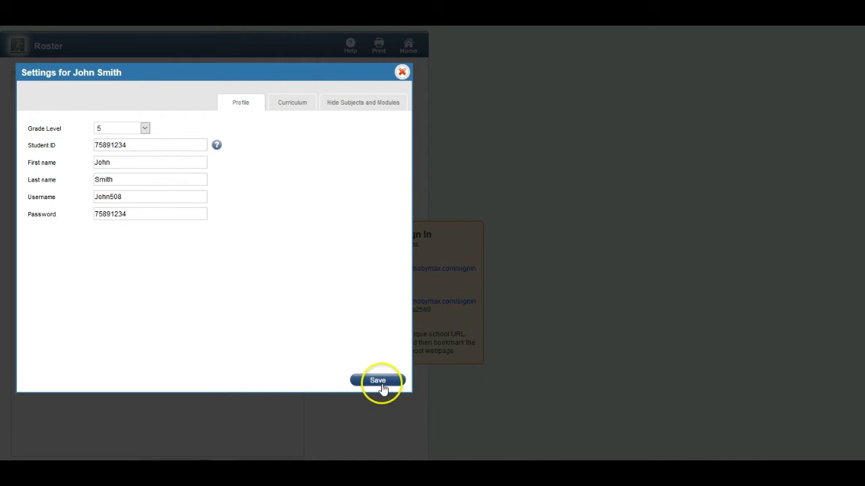
click(376, 383)
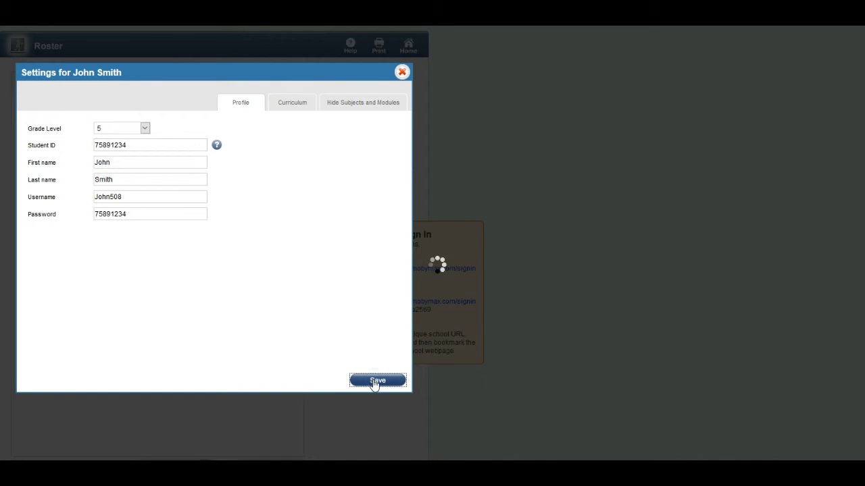
click(402, 72)
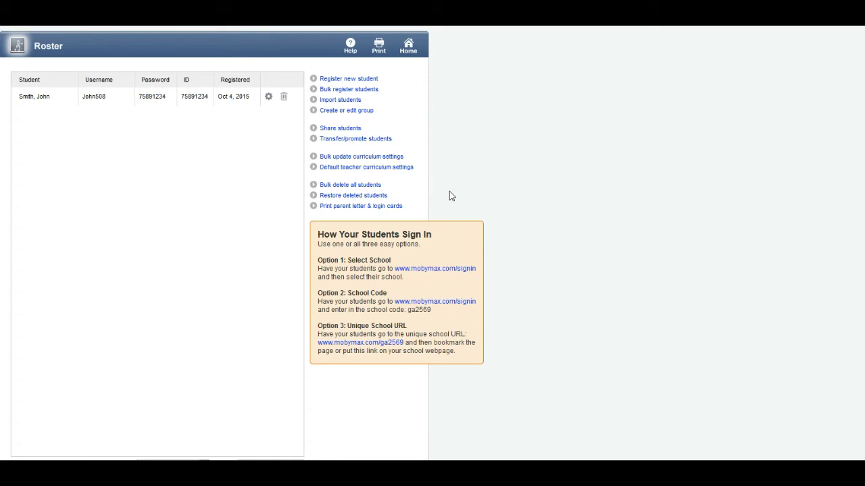
Step: Choose the Login Cards letter for all students and send it to print
click(357, 206)
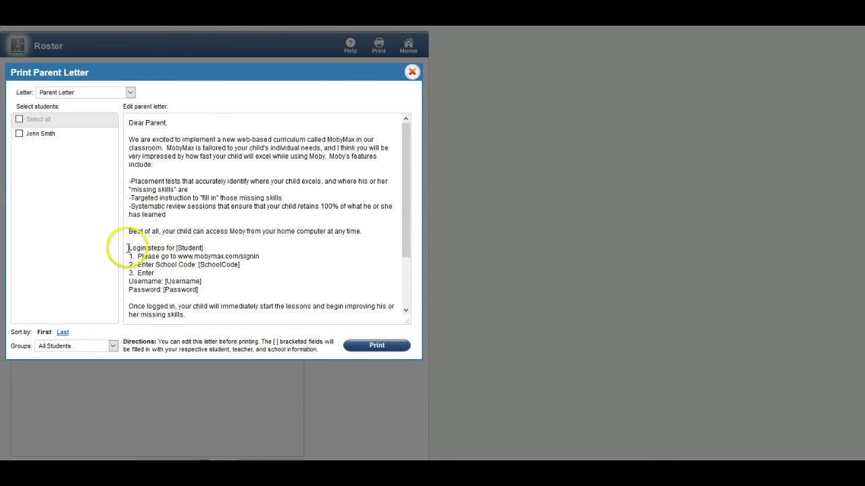
click(131, 93)
click(75, 110)
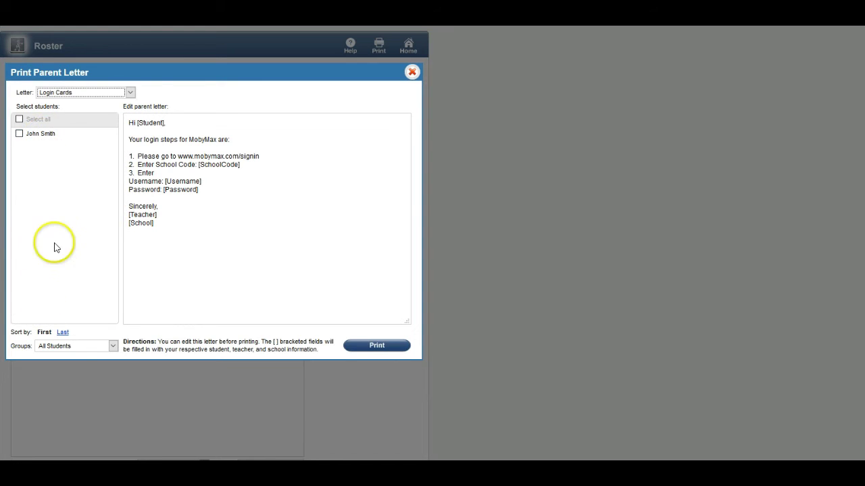
click(19, 119)
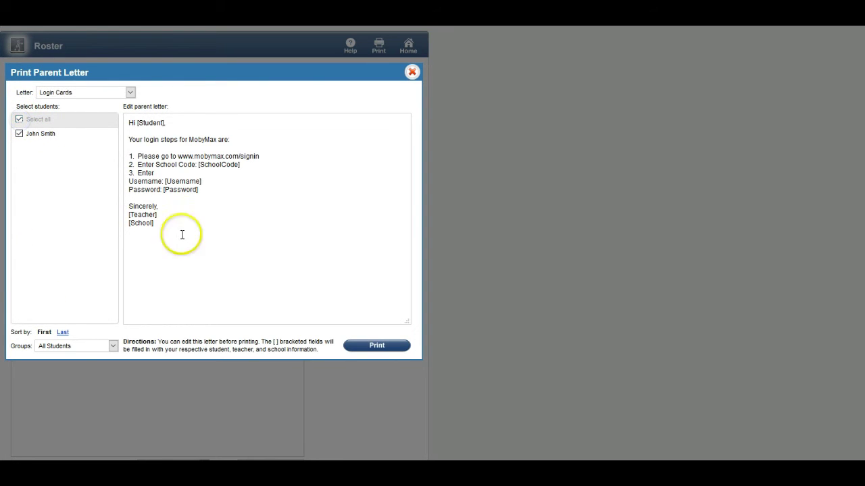
click(373, 346)
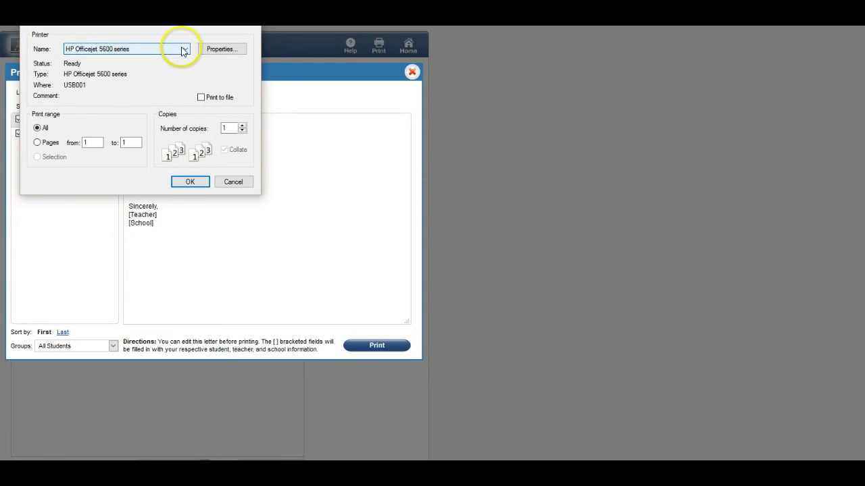
click(184, 49)
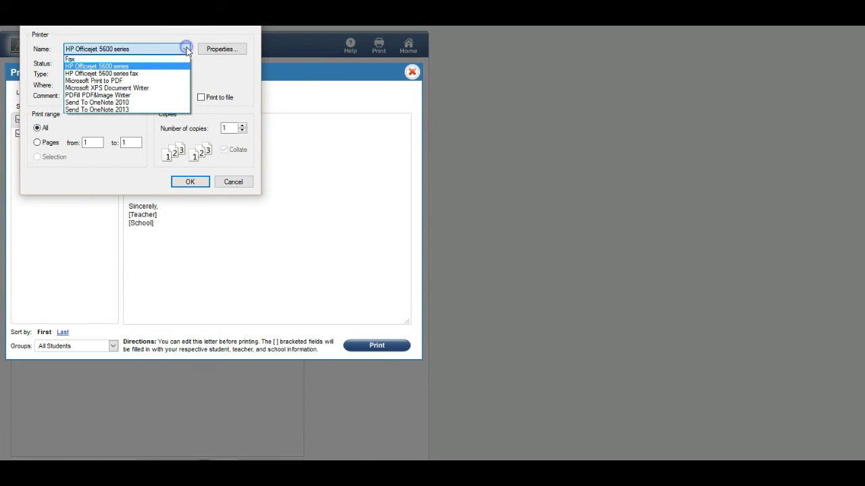
click(101, 96)
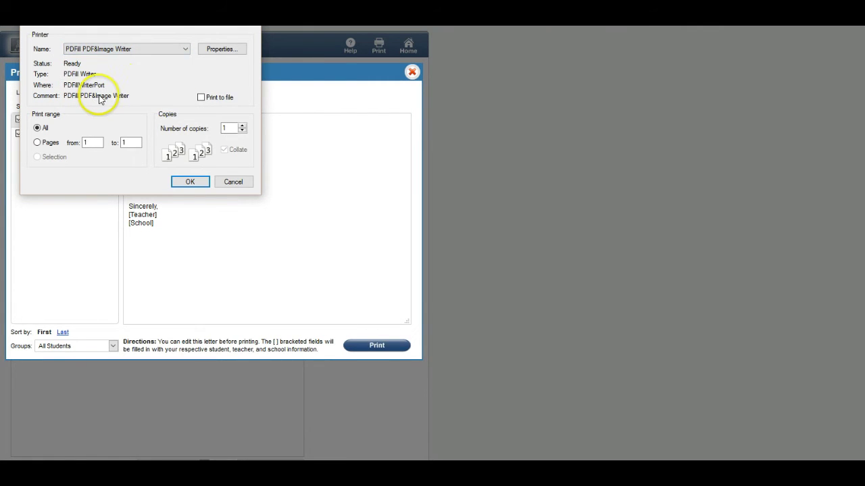
click(189, 181)
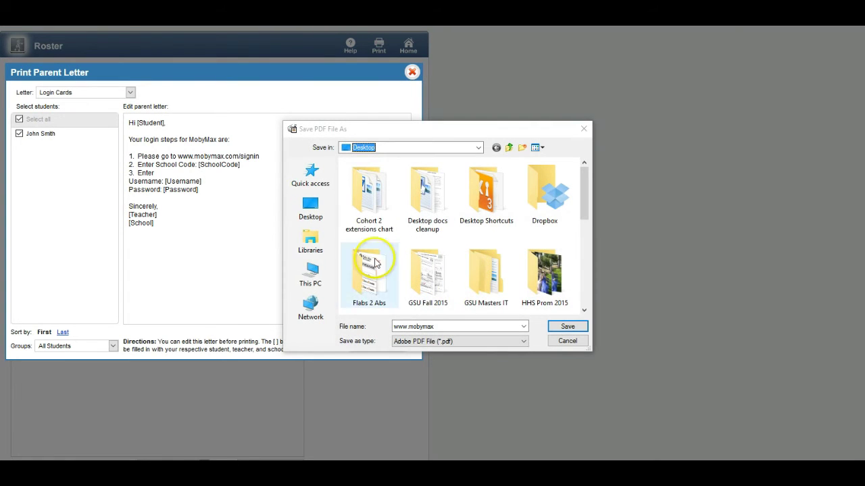
click(311, 213)
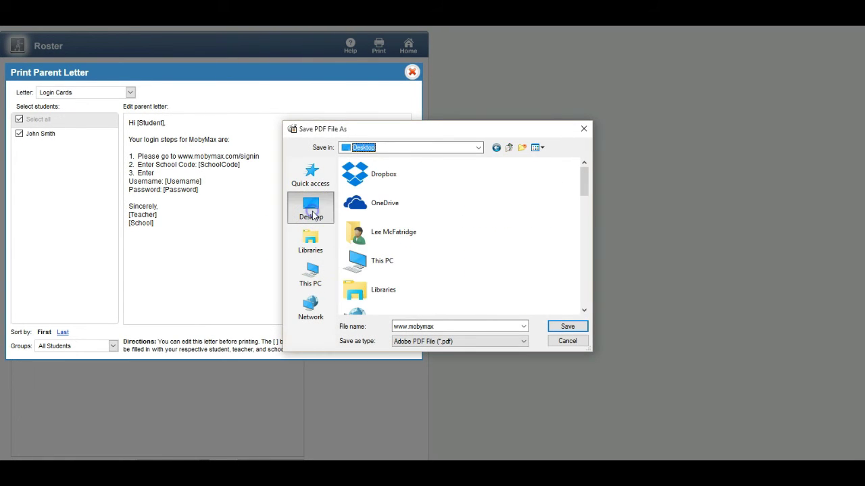
click(566, 327)
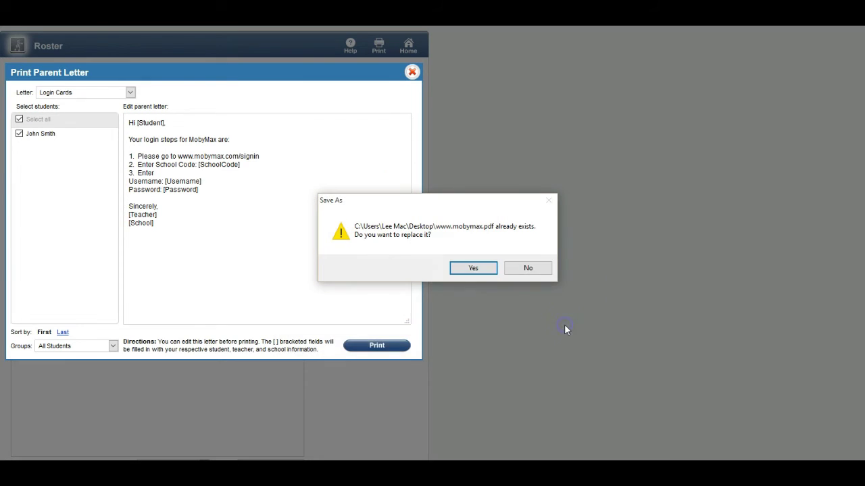
click(457, 269)
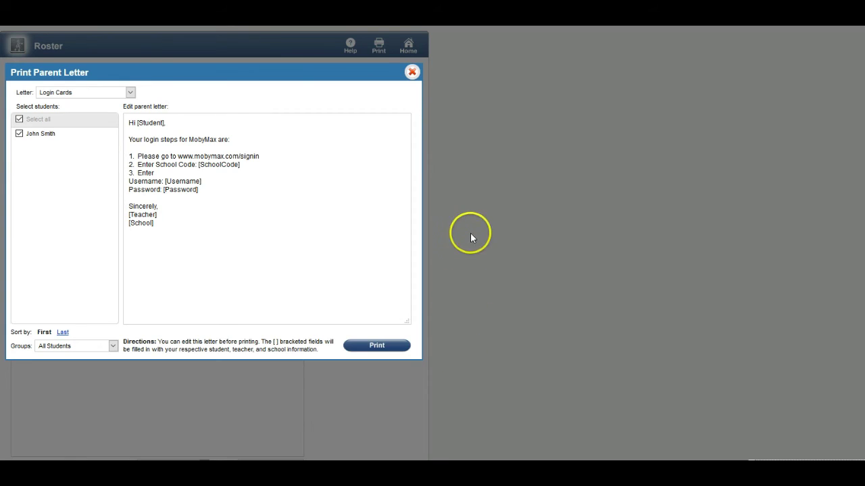
Step: Close the Print Parent Letter window and return to the MobyMax Home page
click(413, 73)
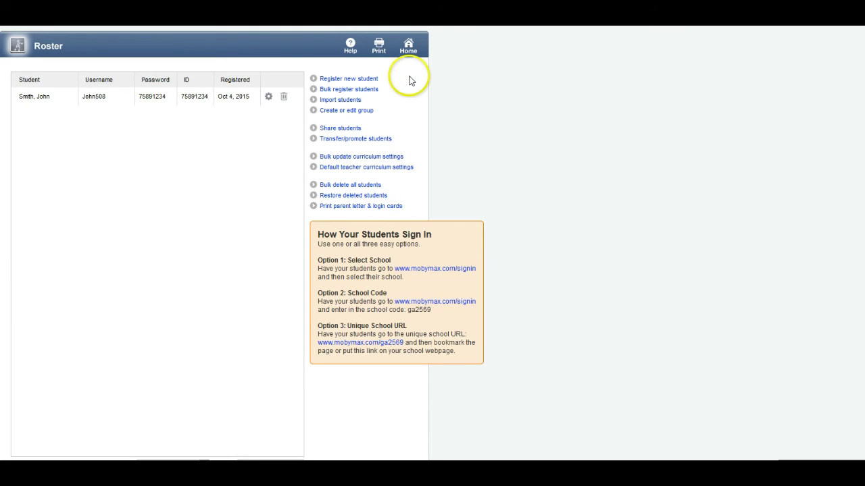
click(409, 46)
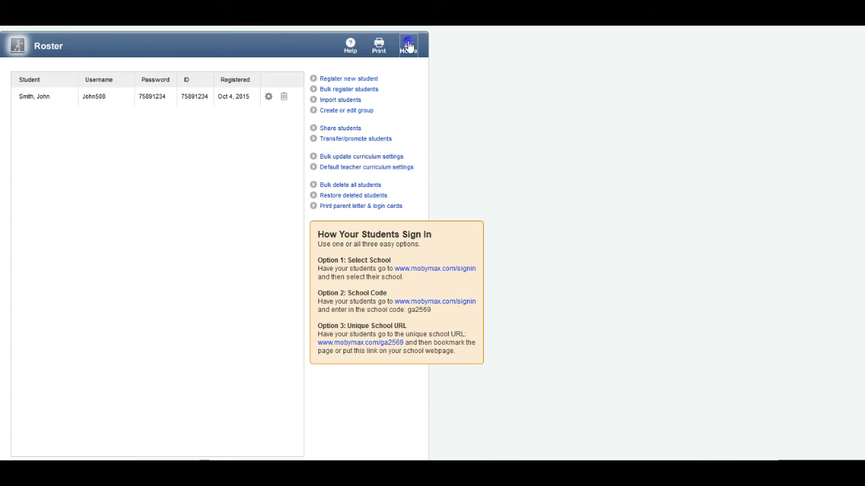